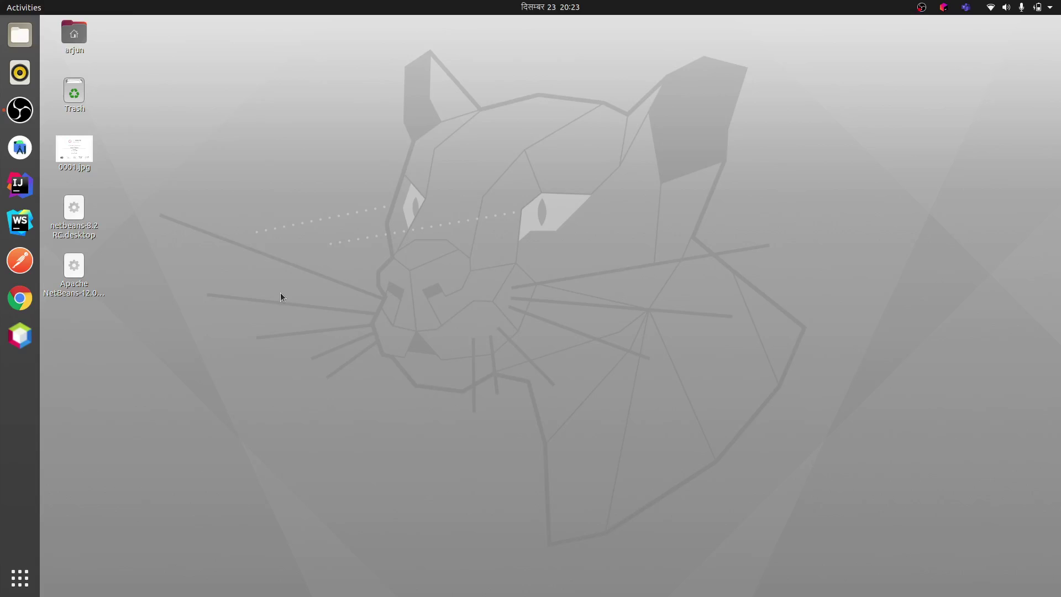
- Launch Apache NetBeans IDE 12.0 from the Ubuntu dock
click(25, 344)
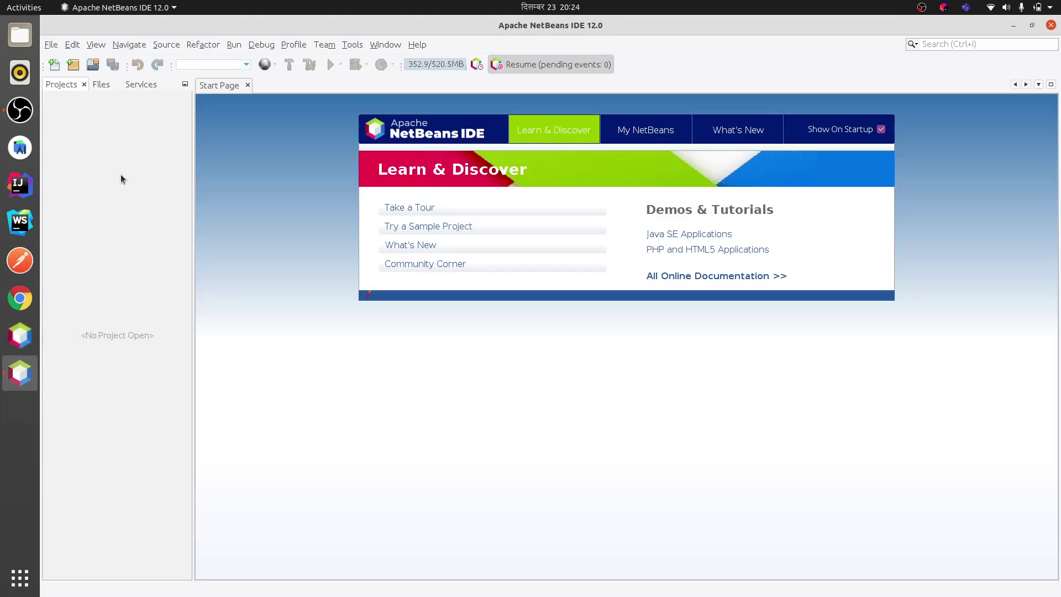
- Create the Maven Java Application 'HelloWorld' with group ID com.lasercodes
click(50, 45)
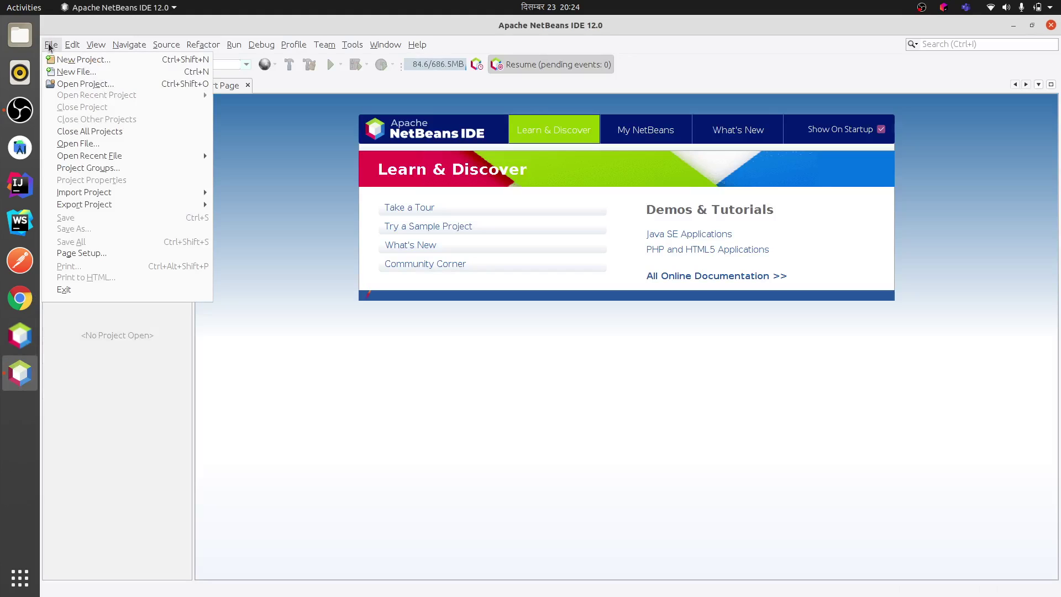
click(79, 62)
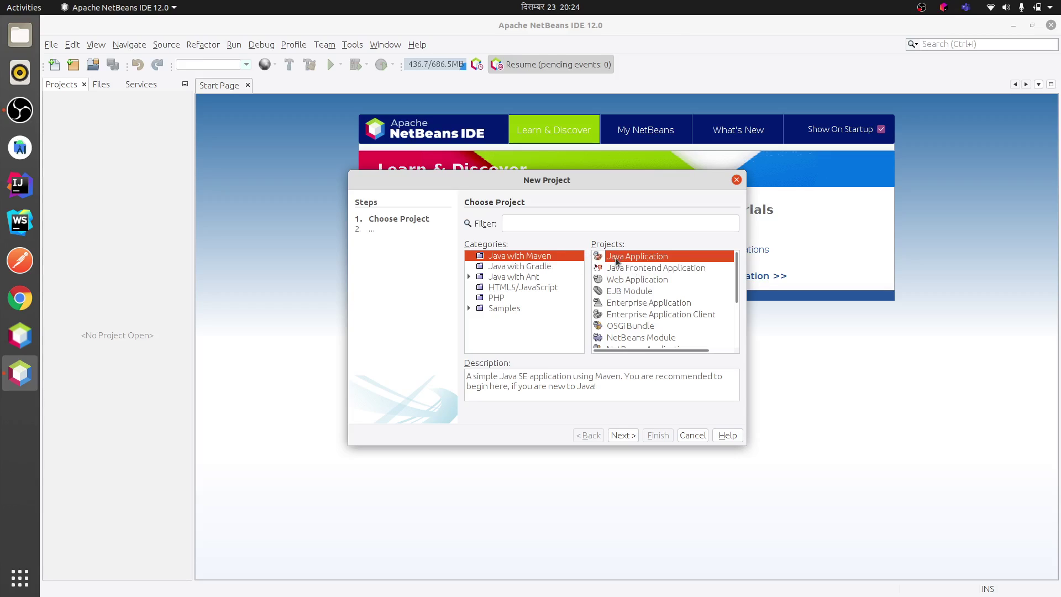
click(623, 435)
text(H)
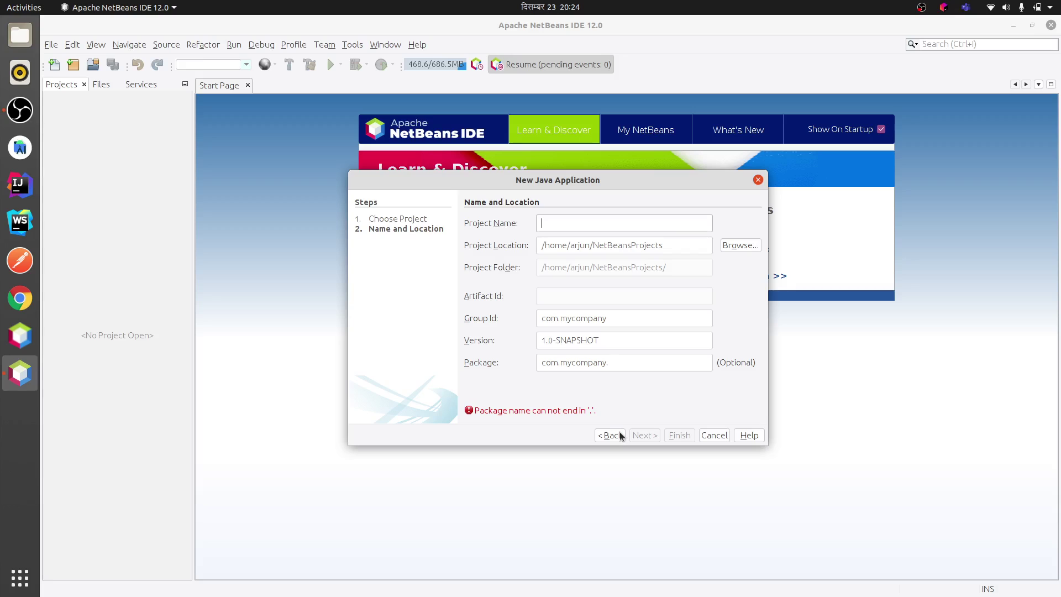
text(elloWorld)
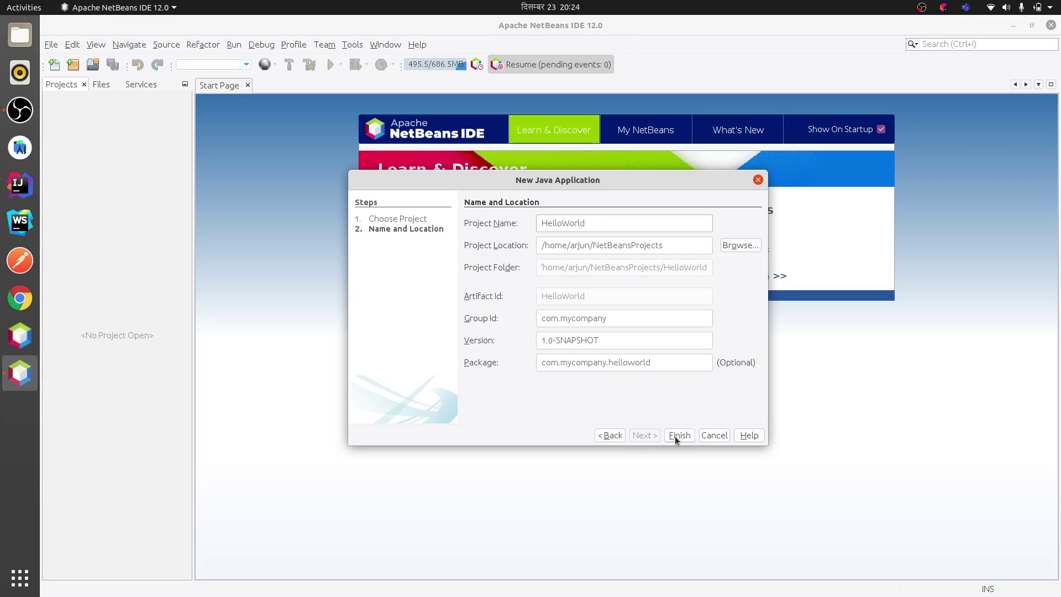
drag(611, 317, 560, 318)
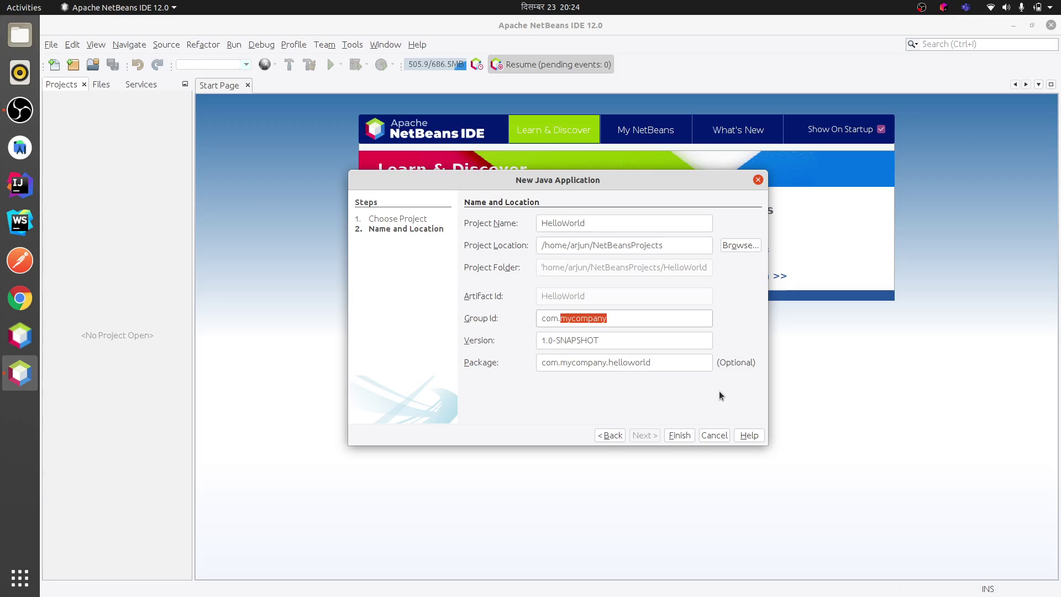
text(lasercodes)
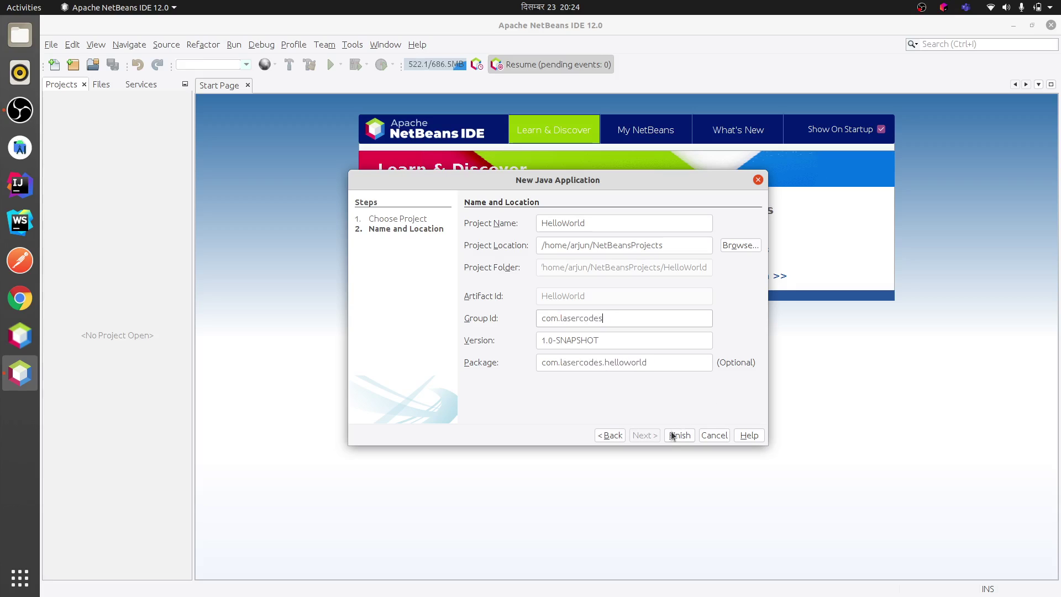
click(673, 437)
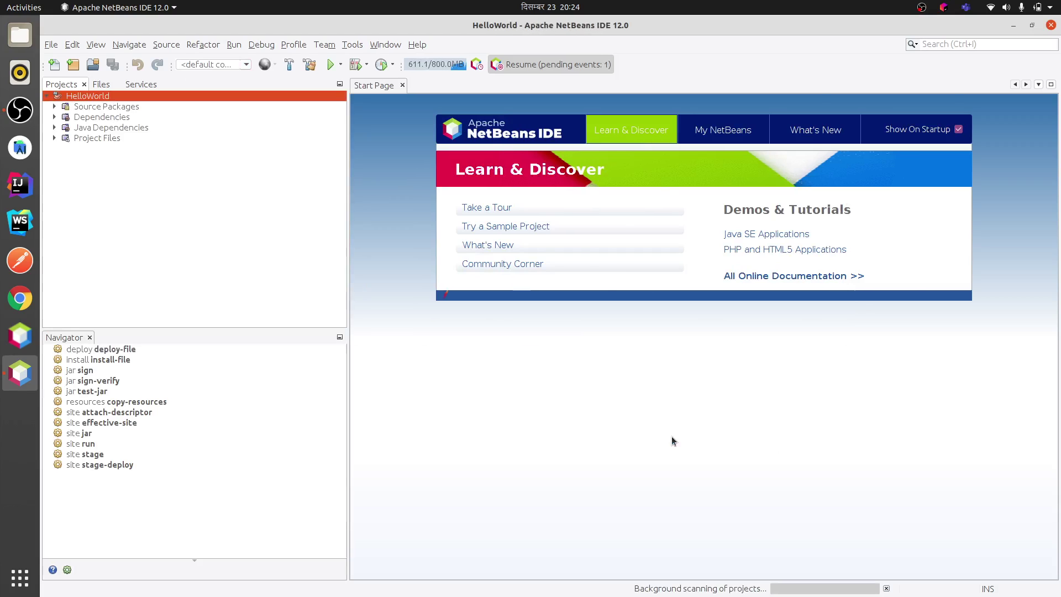
- Expand HelloWorld's Source Packages, Dependencies, Java Dependencies and Project Files nodes
click(55, 107)
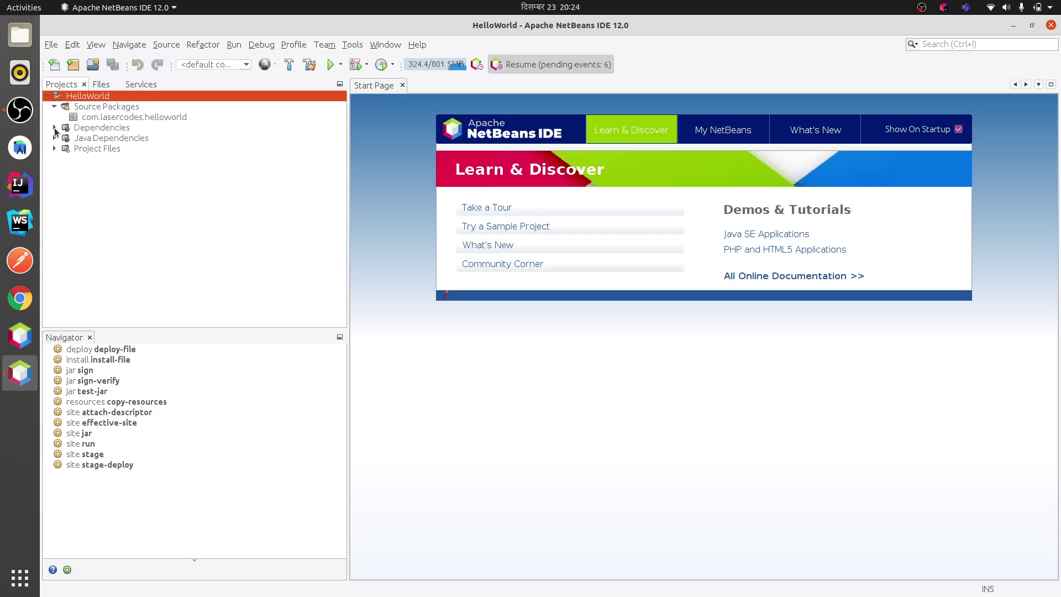
click(54, 128)
click(54, 138)
click(58, 158)
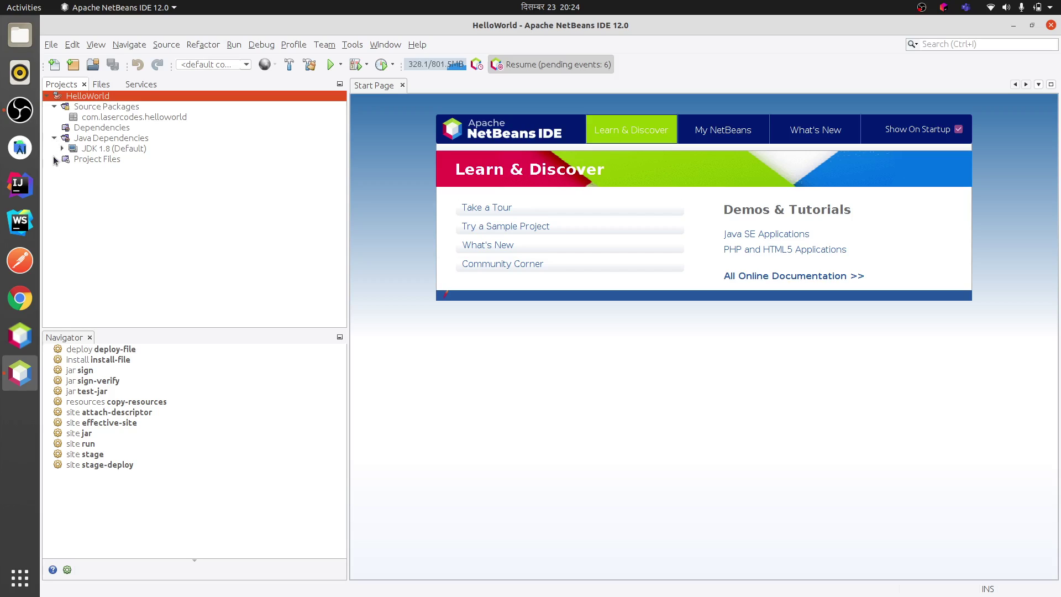
- Review pom.xml's XML source, close it, and select the com.lasercodes.helloworld package
click(83, 169)
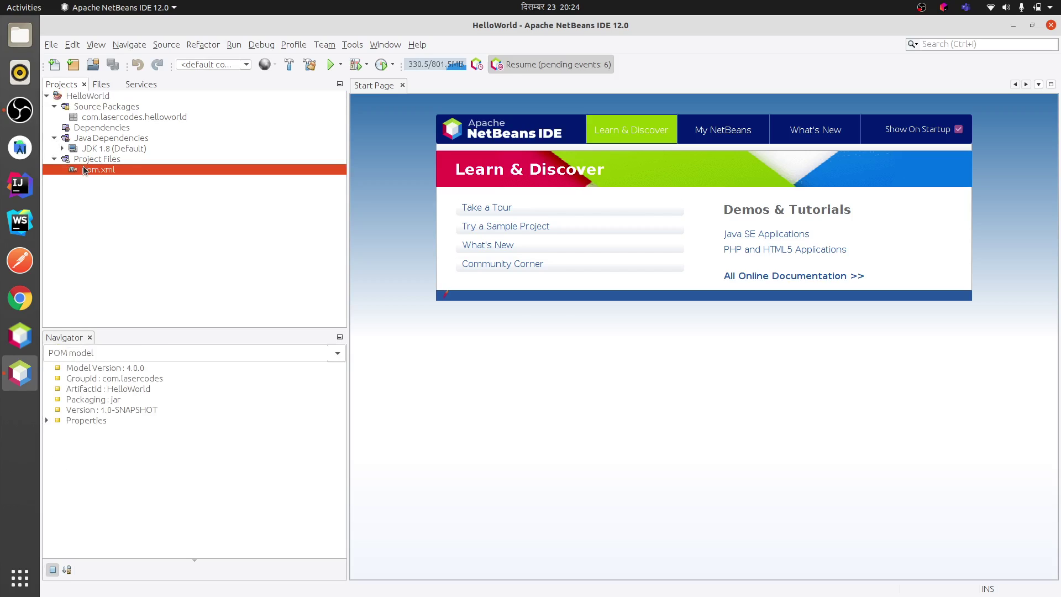
double_click(84, 169)
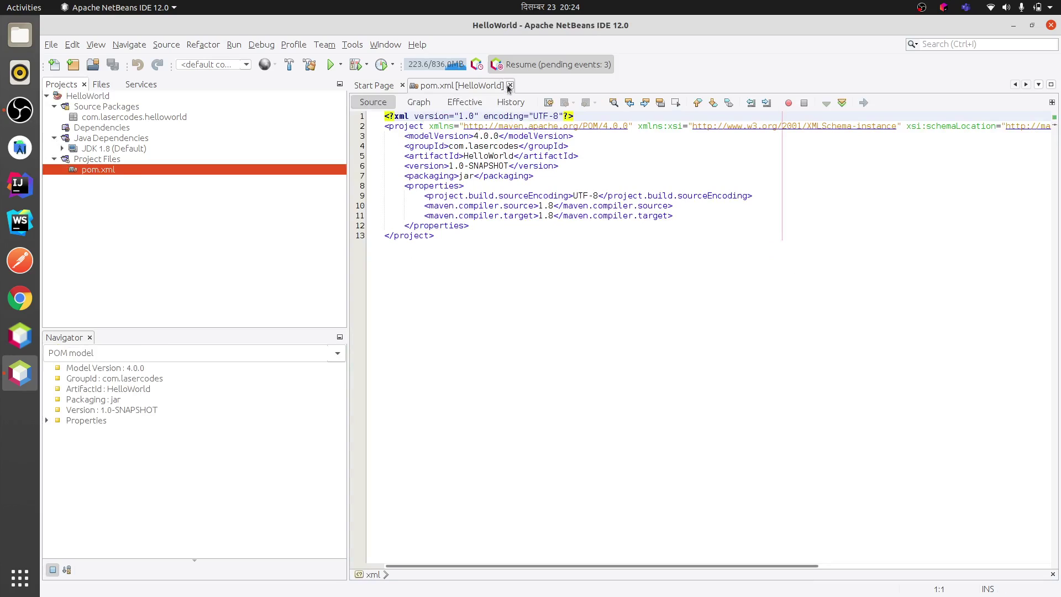
click(509, 85)
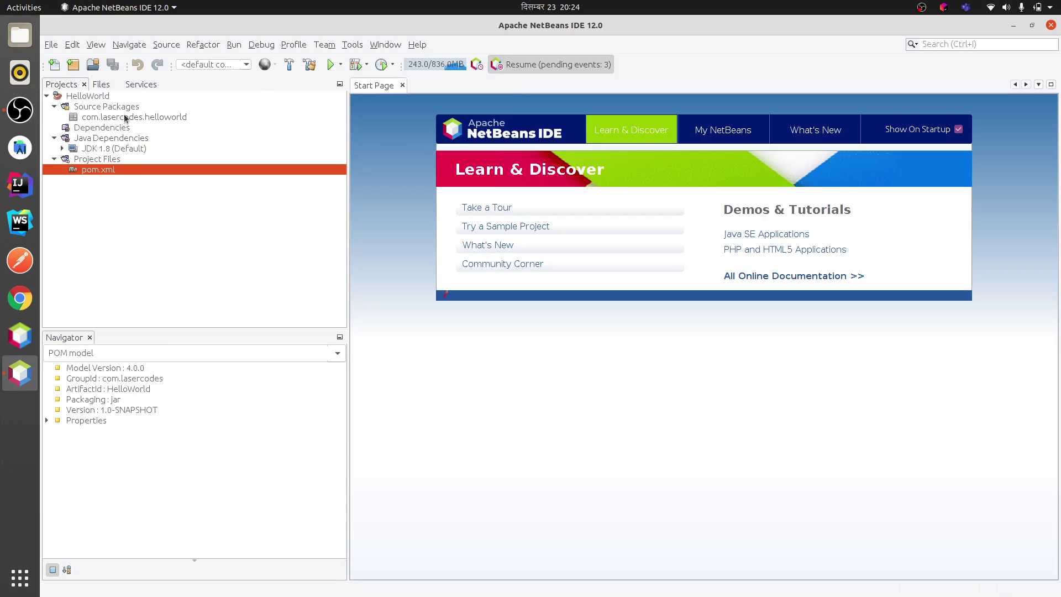
click(124, 118)
- Add Java class HelloClass to com.lasercodes.helloworld and place the cursor after its declaration
right_click(131, 115)
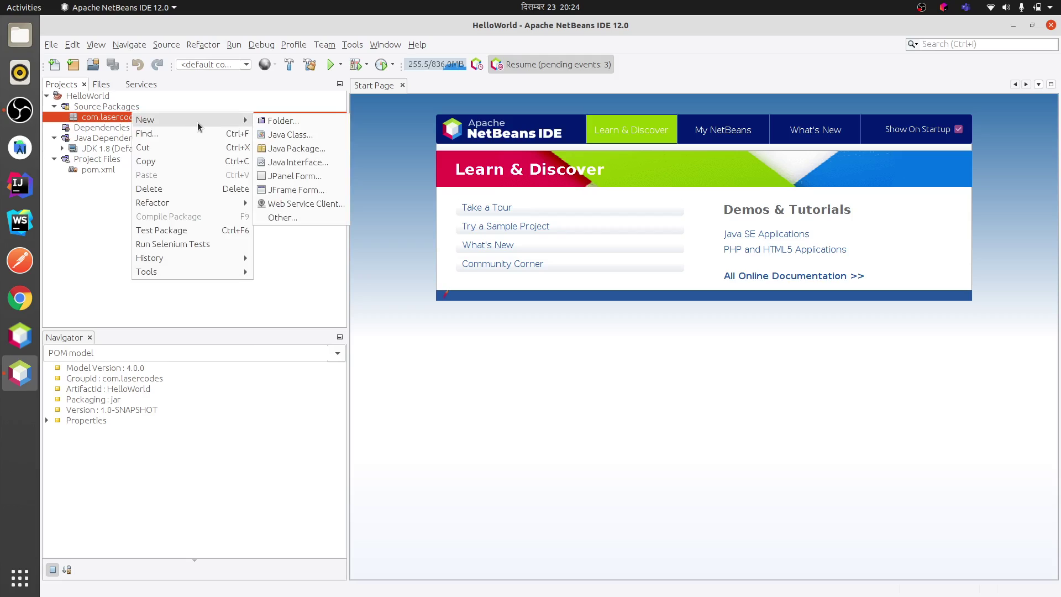
click(291, 132)
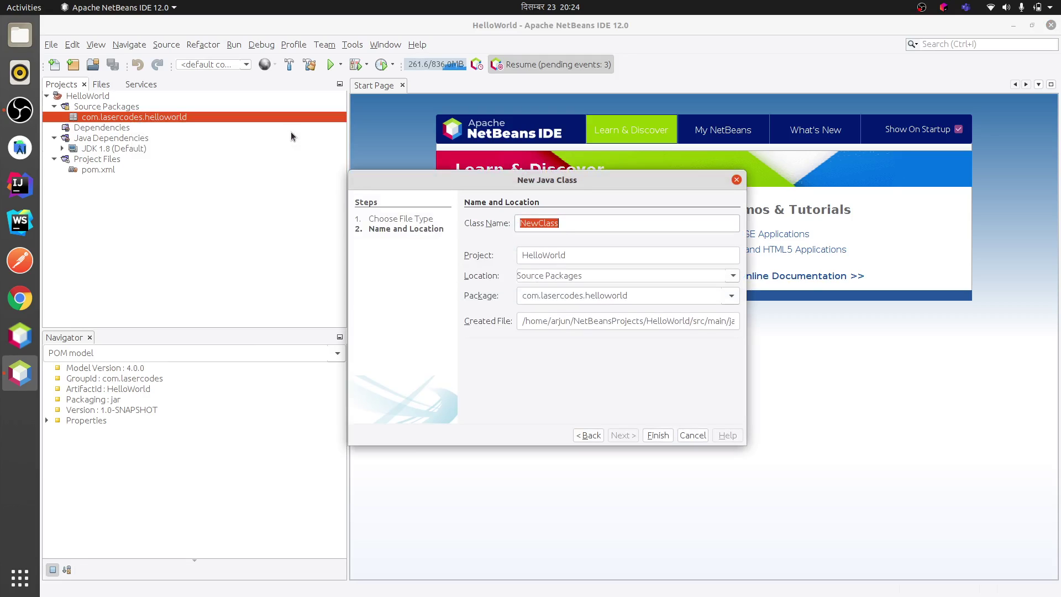
key(BackSpace)
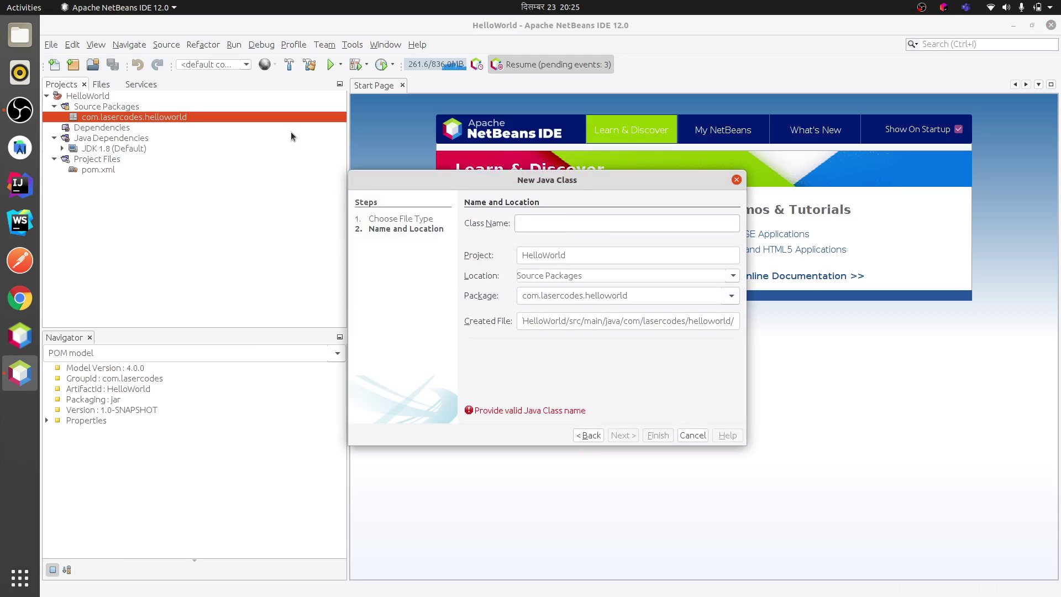
text(HelloCl)
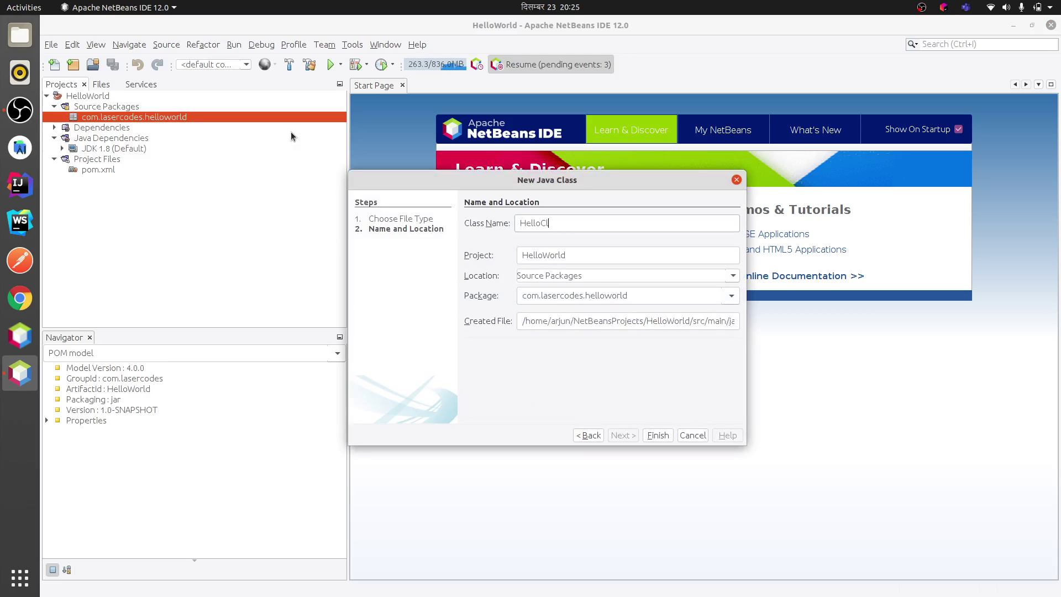
text(ass)
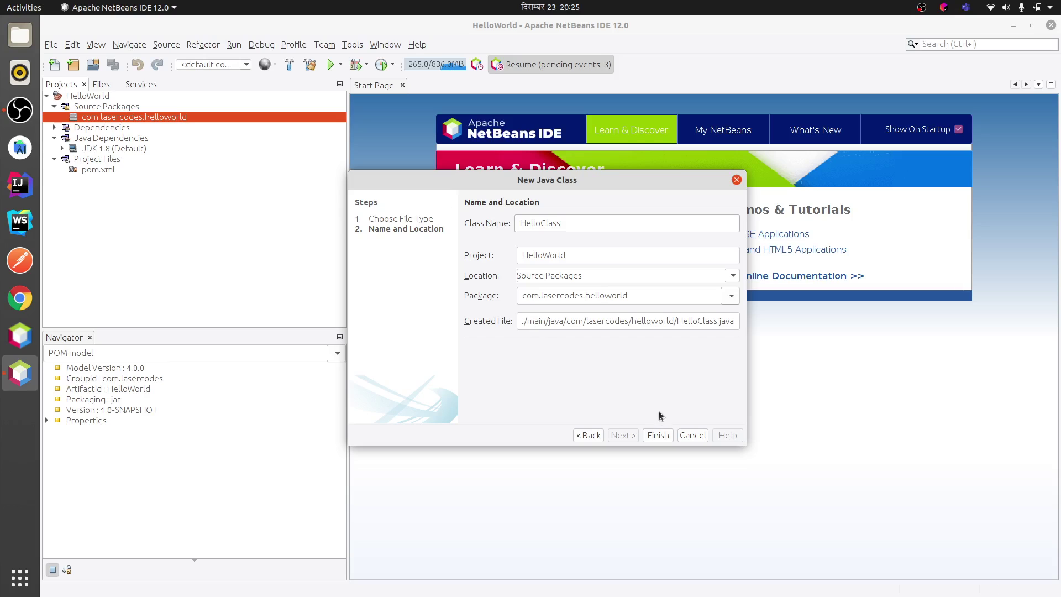
click(657, 435)
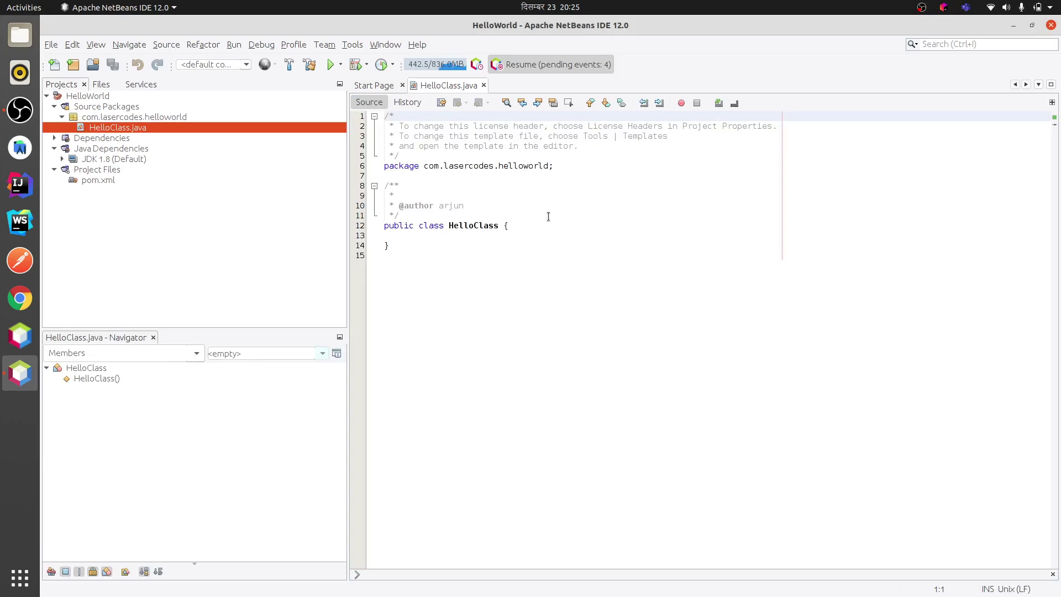
click(548, 221)
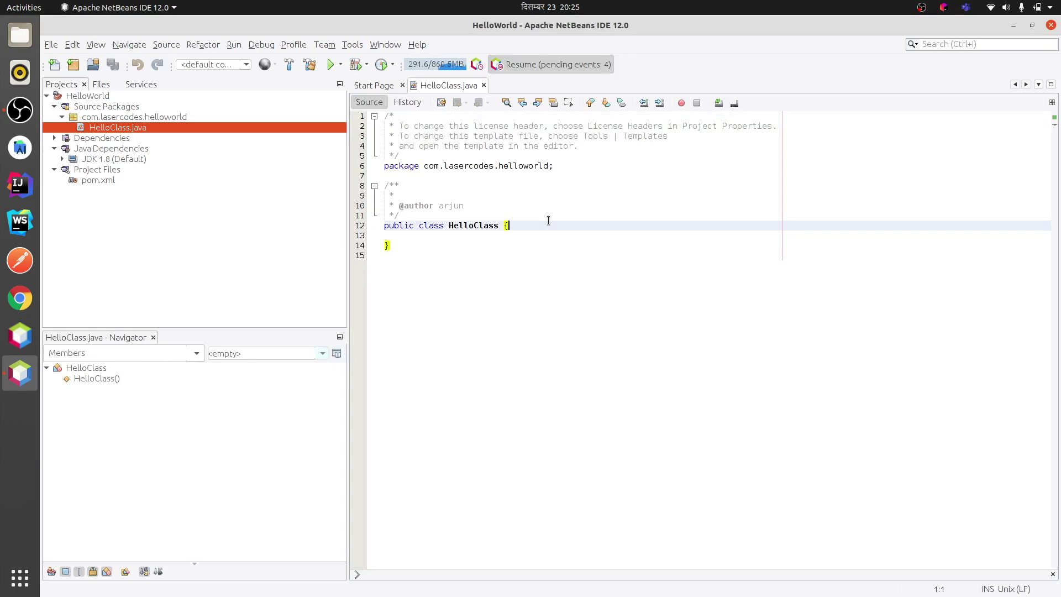
- Declare public static void main(String[] args) inside HelloClass, fixing typos
key(Return)
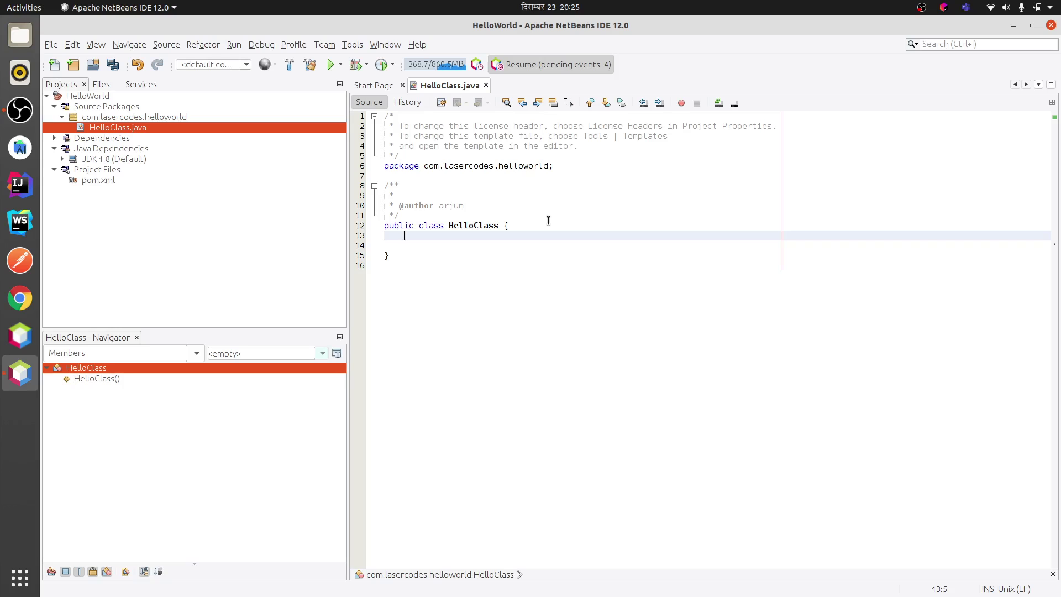
right_click(548, 221)
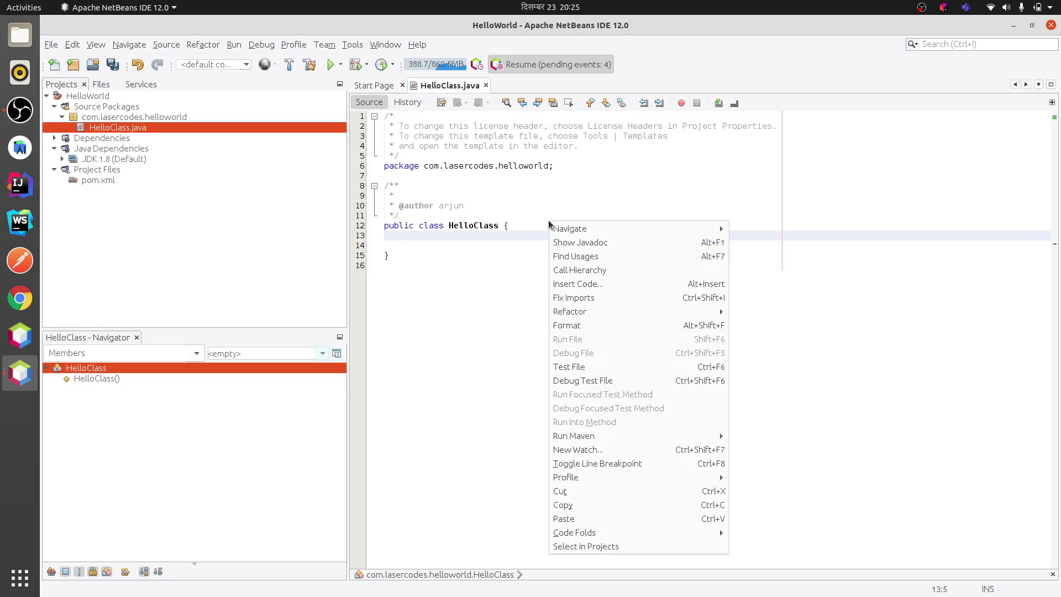
click(495, 244)
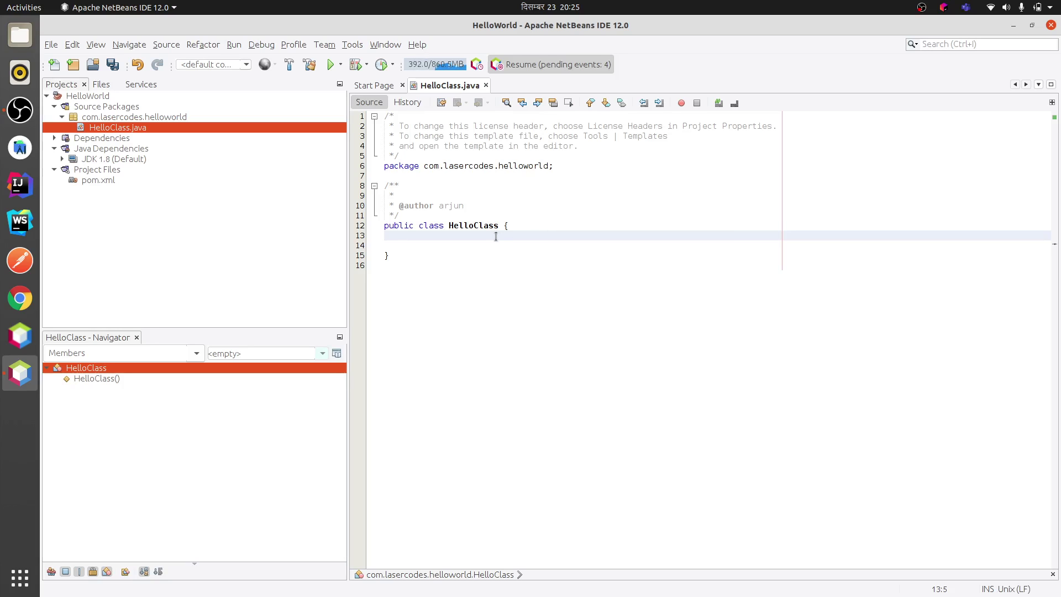
text(main)
key(BackSpace)
key(BackSpace)
key(BackSpace)
key(BackSpace)
text(public)
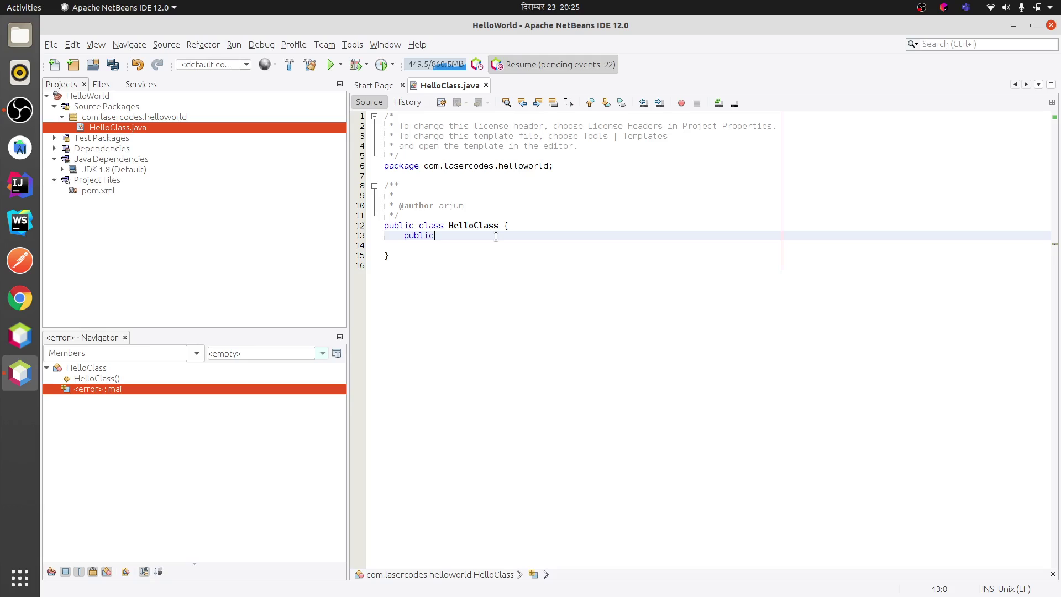
text( stattic)
key(BackSpace)
key(BackSpace)
key(BackSpace)
key(BackSpace)
text(ic )
text(void main(Str)
text(ing[] ar)
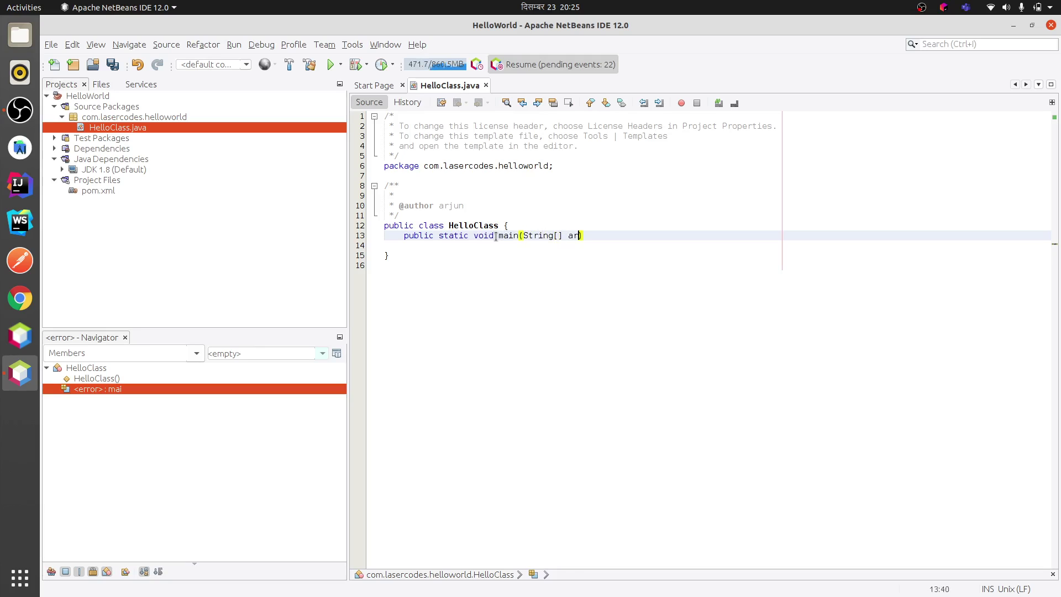
text(gs) {)
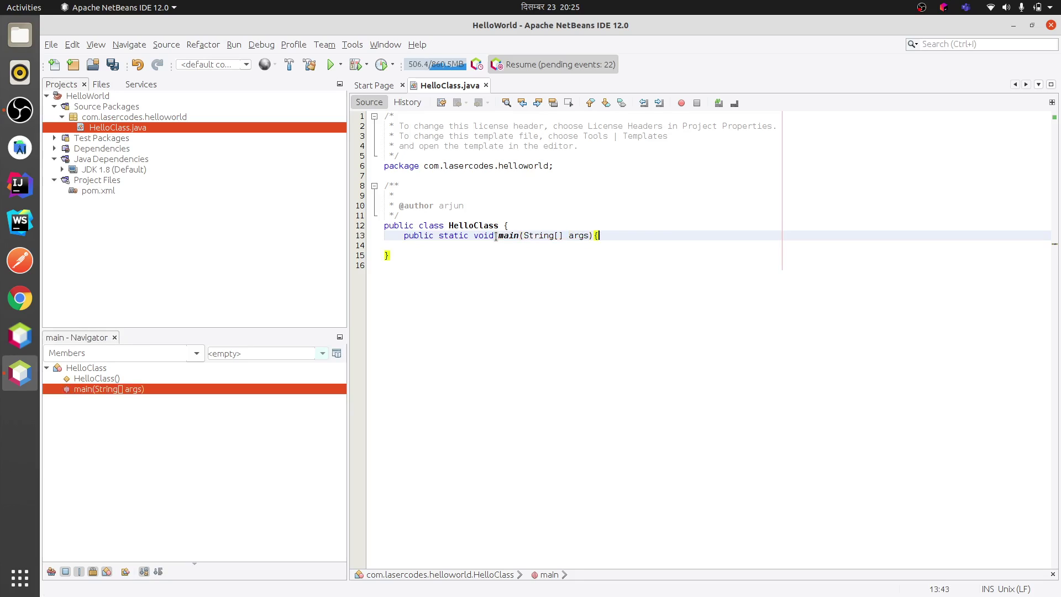
- Expand sout into a System.out.println statement and place the cursor between its quotes
key(Return)
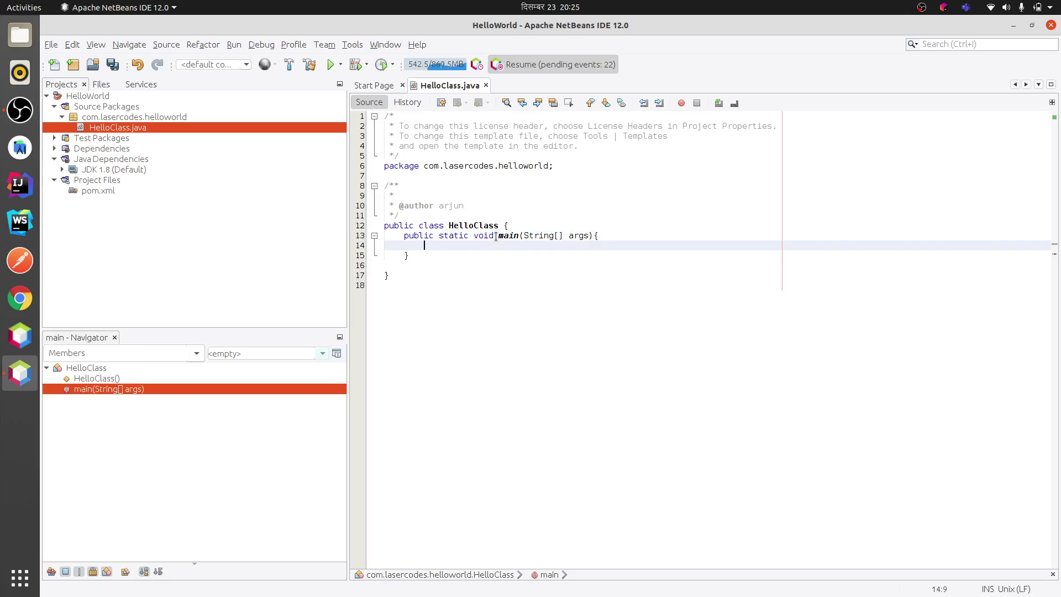
text(sout)
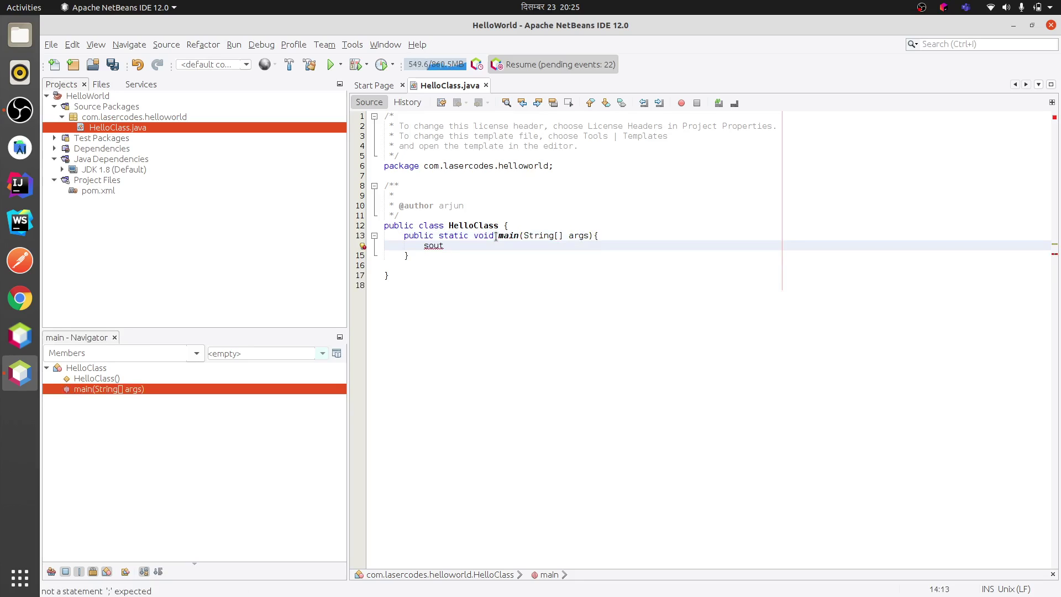
key(ctrl+space)
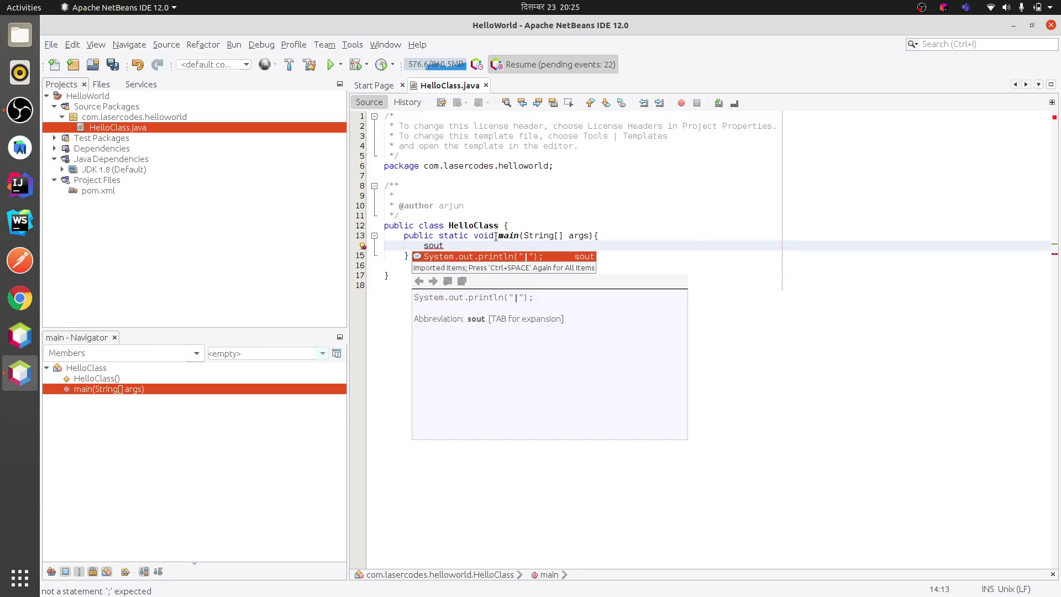
key(Return)
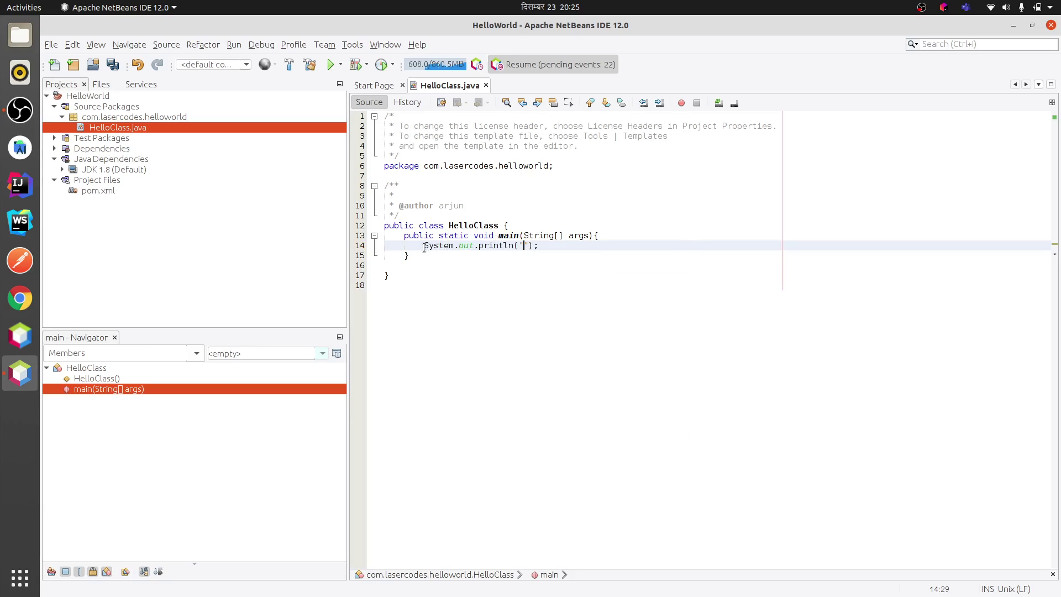
drag(425, 245, 515, 250)
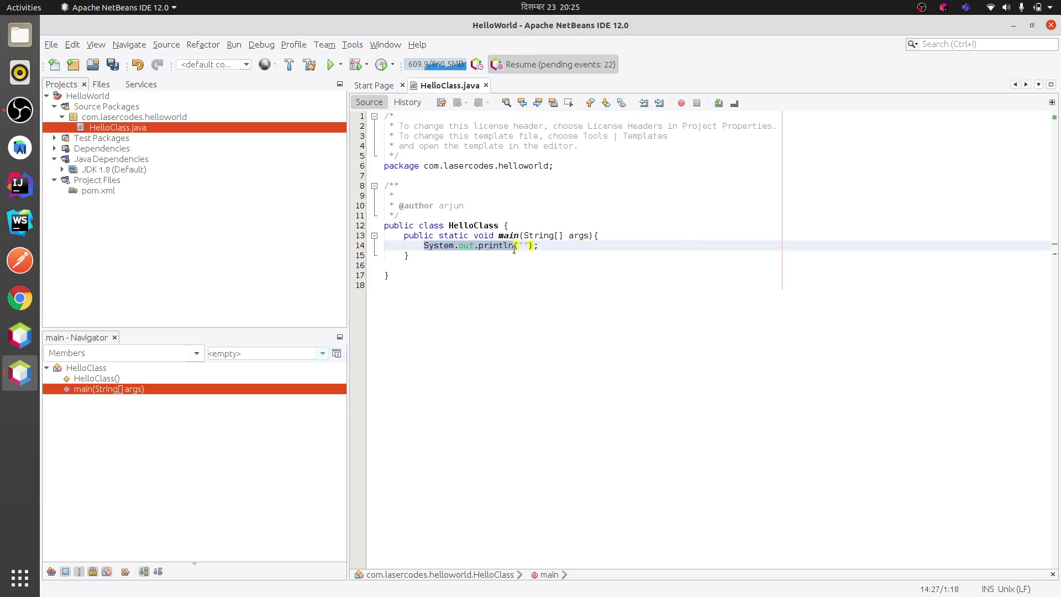
click(524, 246)
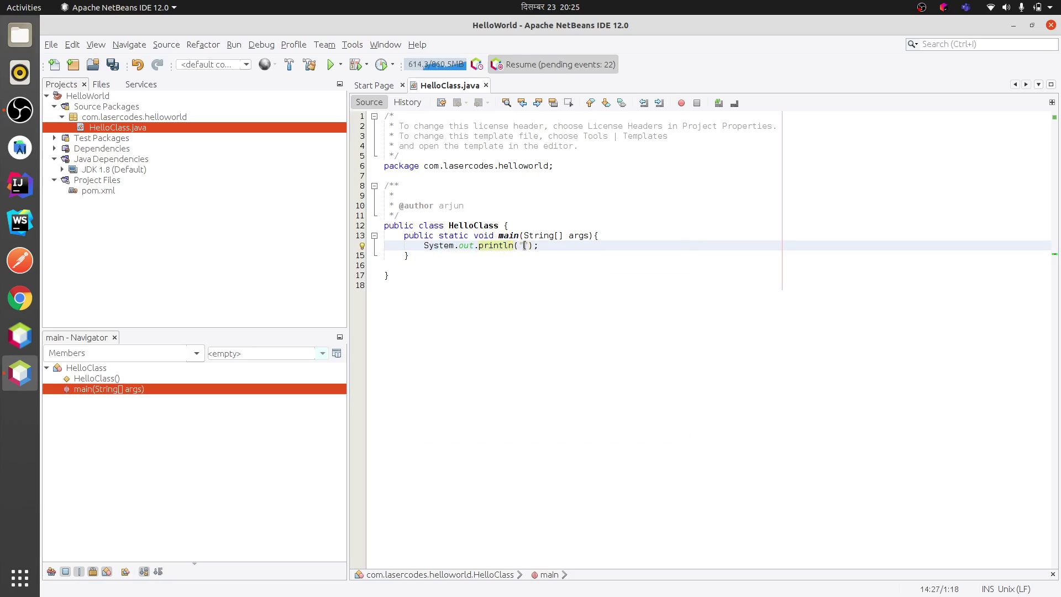
text(L)
text(aser Co)
text(des)
right_click(519, 193)
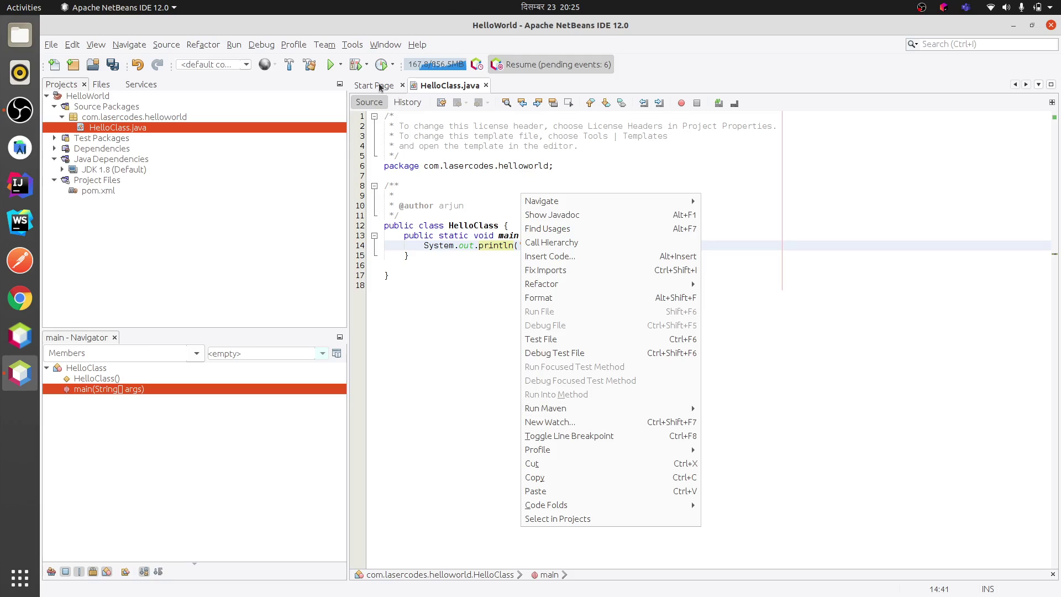
click(342, 71)
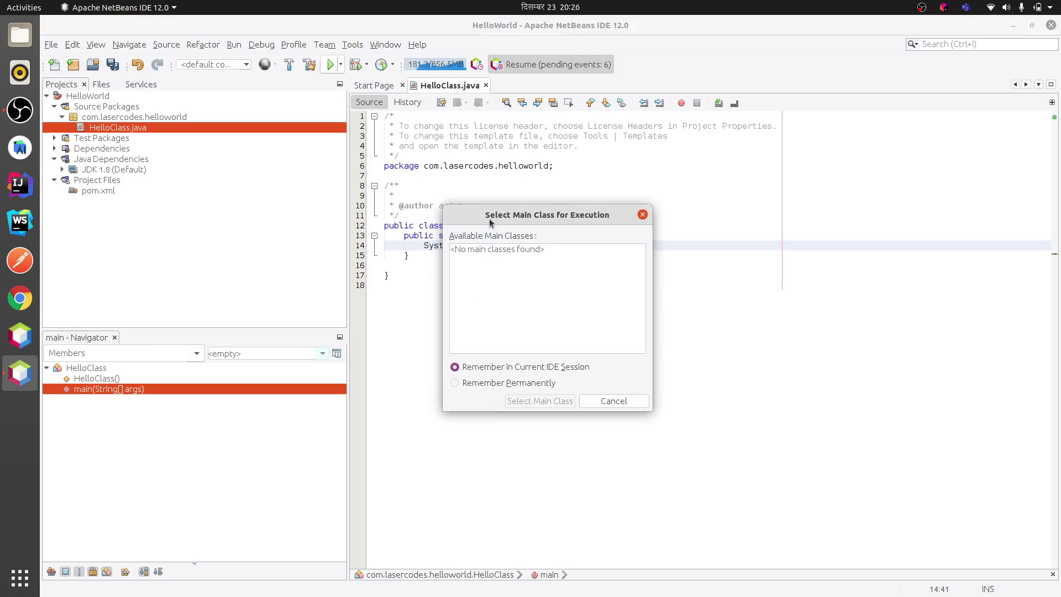
mouse_move(486, 218)
mouse_down()
mouse_move(531, 215)
mouse_move(523, 222)
mouse_up()
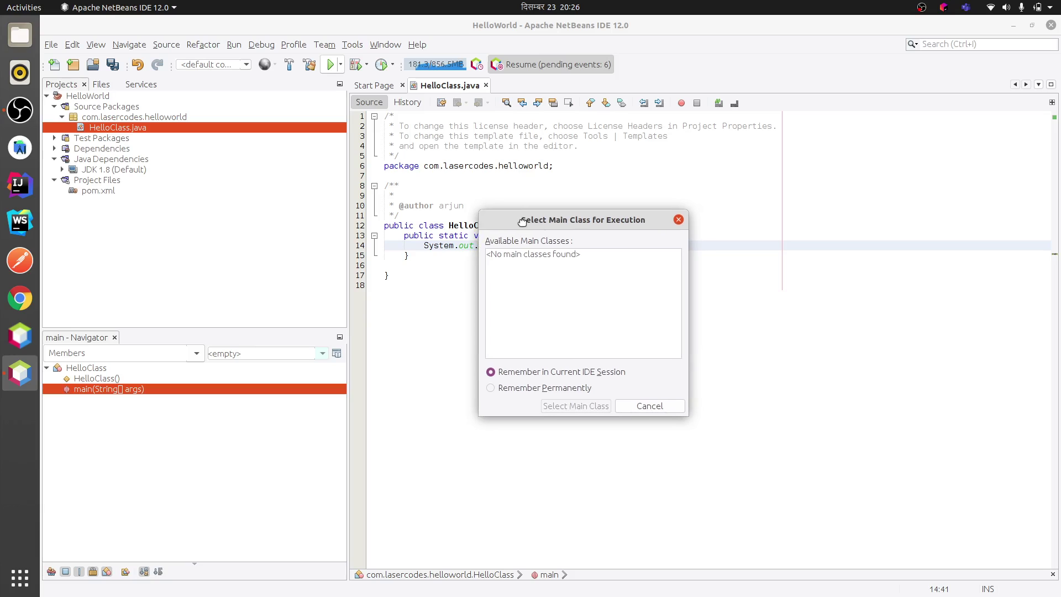
click(679, 218)
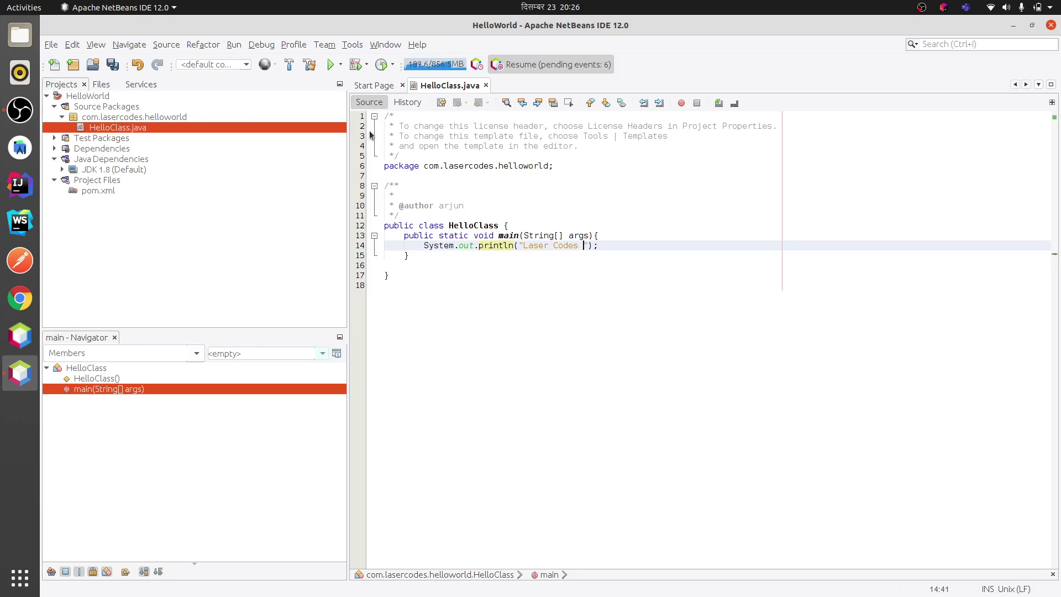
- Open HelloWorld's Project Properties from its context menu and nudge the dialog upward
click(84, 97)
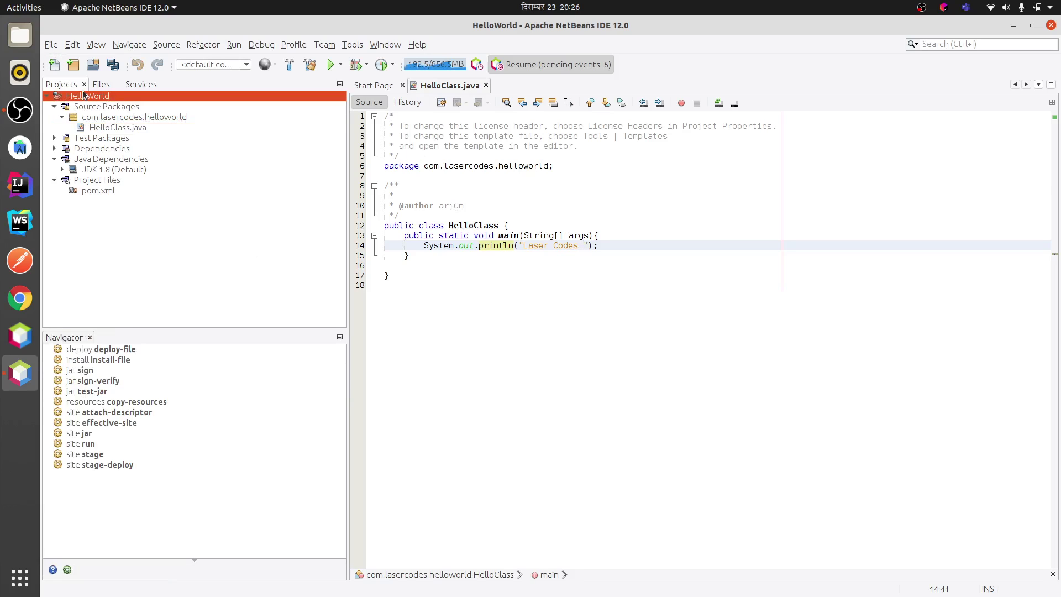
right_click(88, 99)
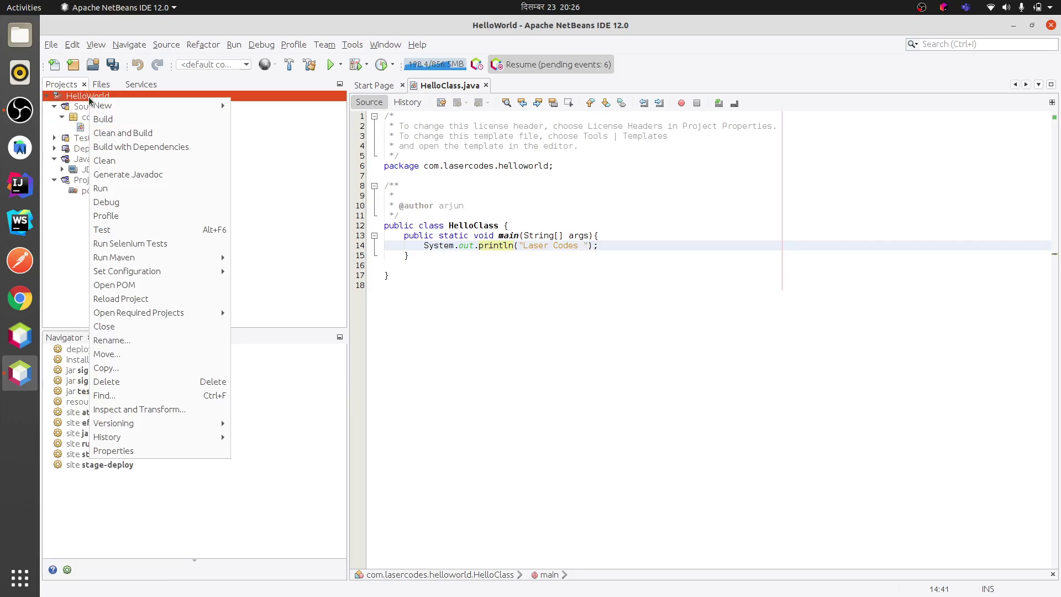
click(124, 450)
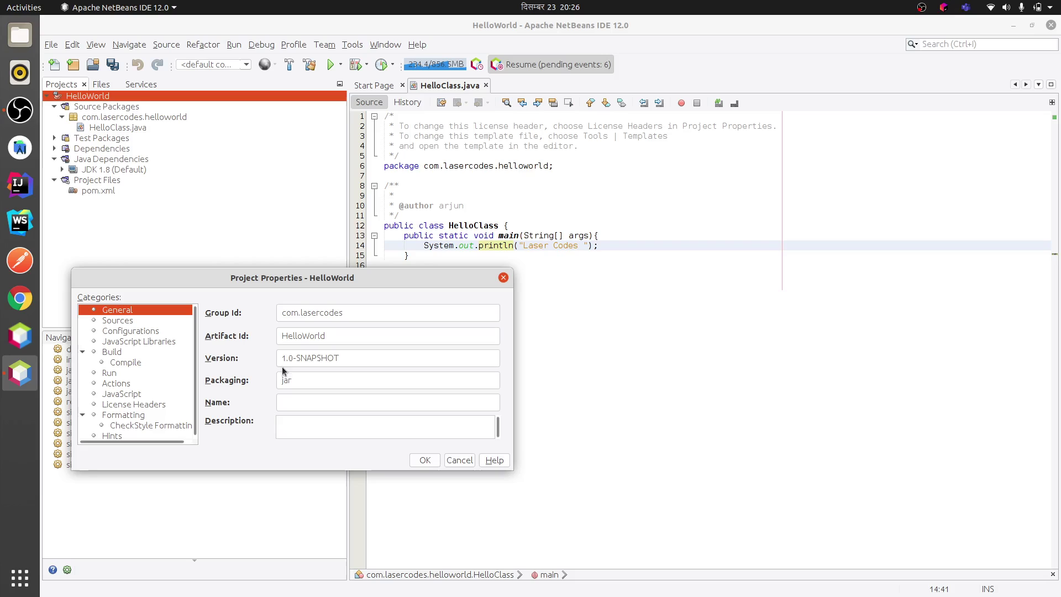
drag(253, 276, 254, 253)
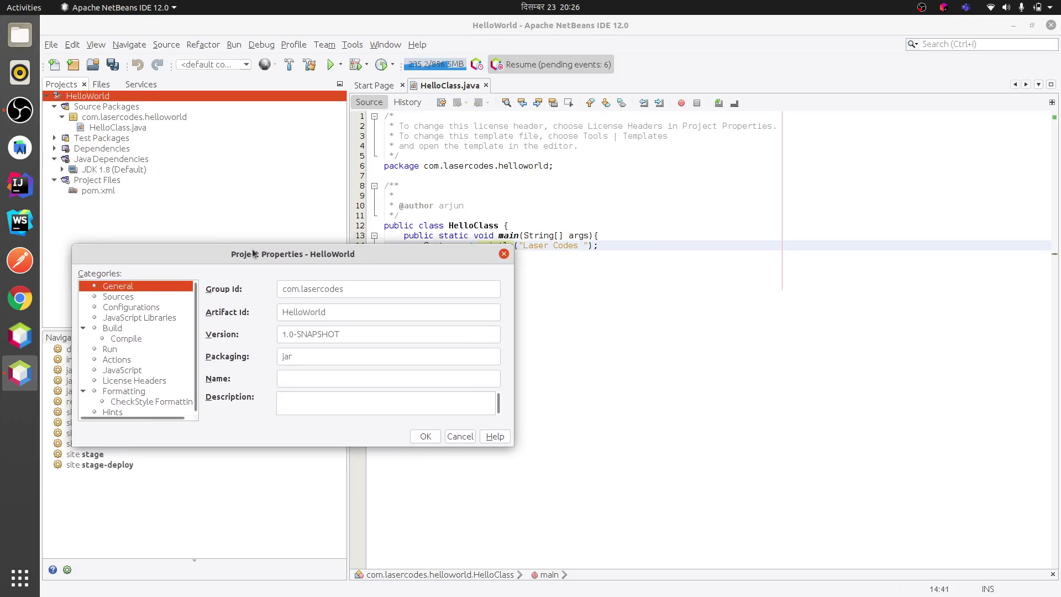
- Set the Run main class to com.lasercodes.helloworld.HelloClass and confirm with OK
click(108, 350)
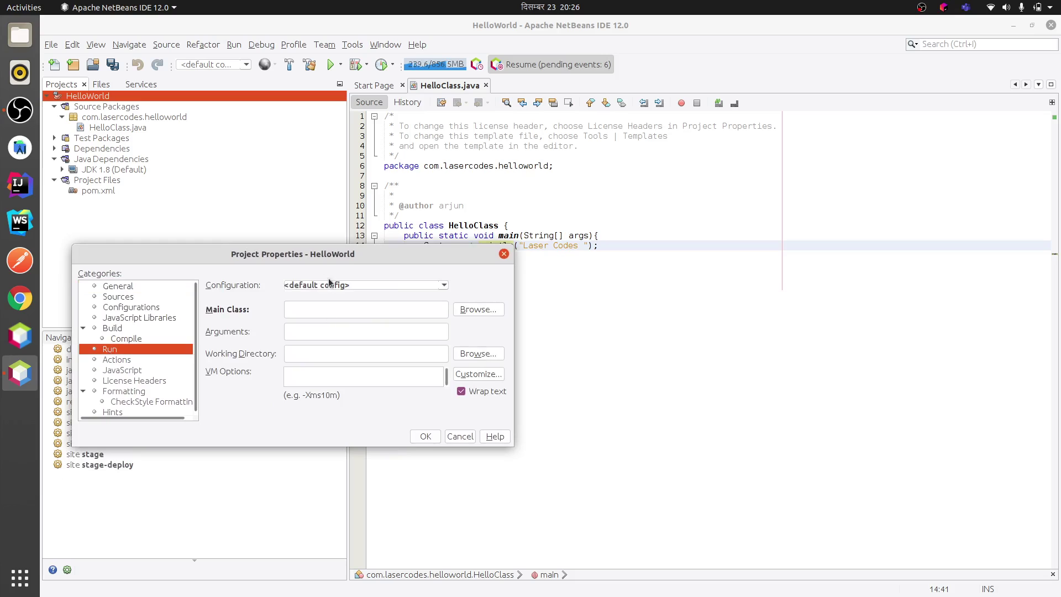
drag(314, 257, 619, 275)
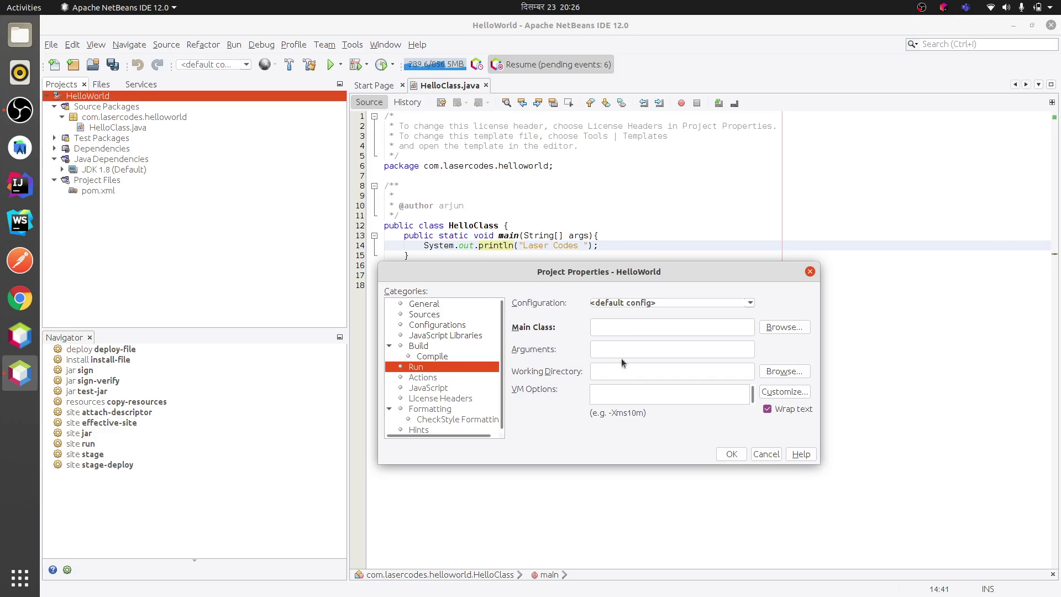
text(com.)
text(lasercos)
key(BackSpace)
text(d)
text(es.hello)
text(world.)
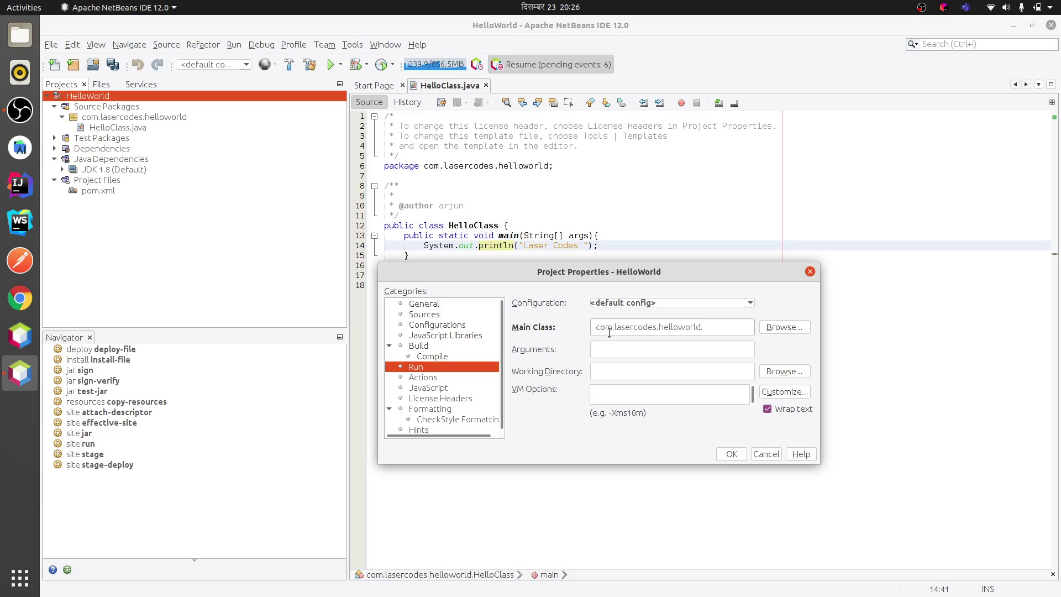
text(He)
text(Cla)
text(ss)
click(724, 458)
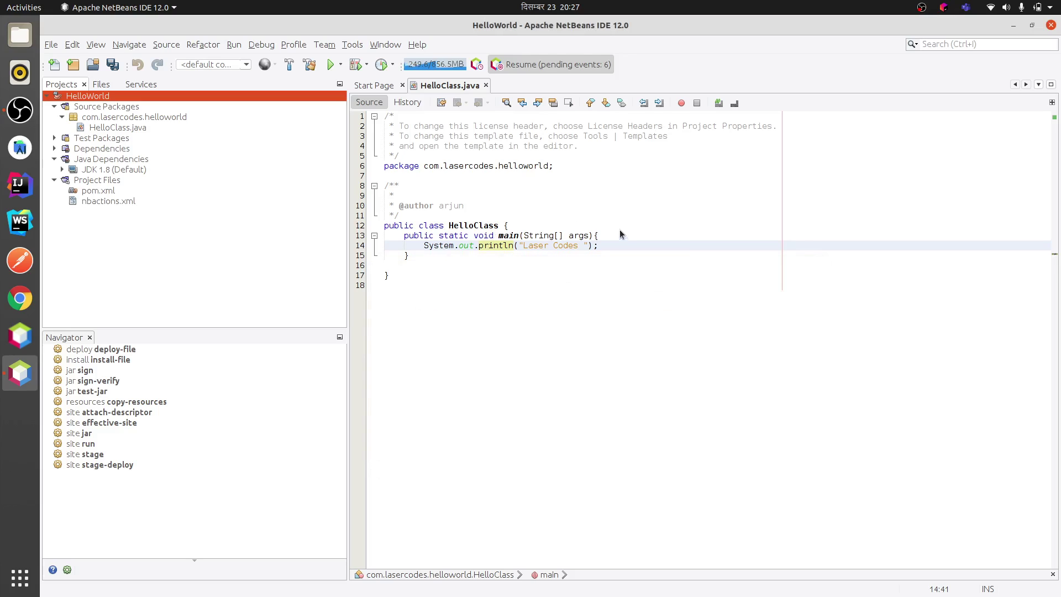
- Run HelloWorld and highlight the printed 'Laser Codes' line in Output
click(331, 65)
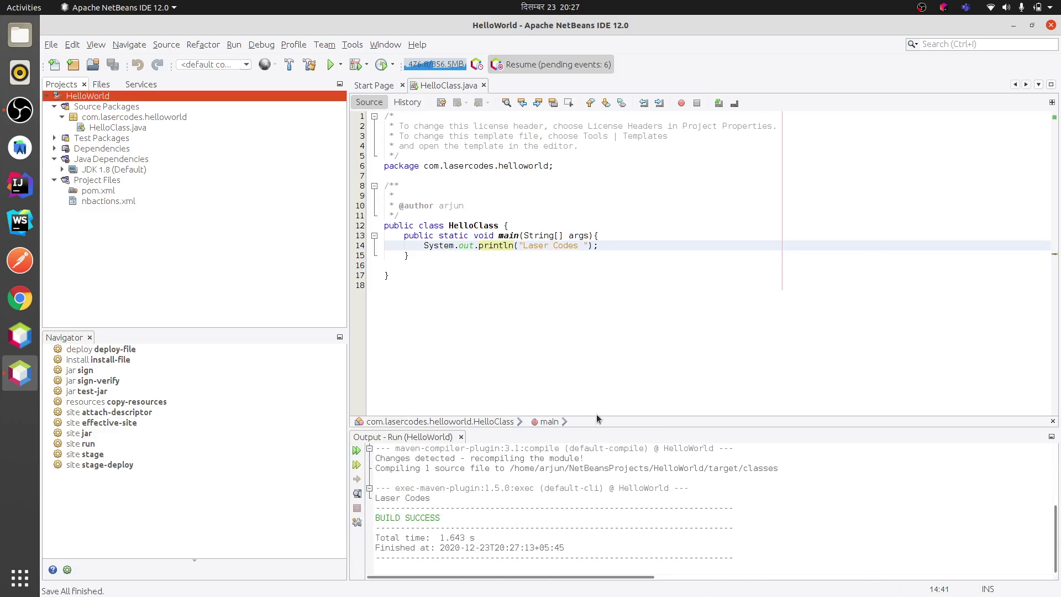
drag(431, 498, 377, 498)
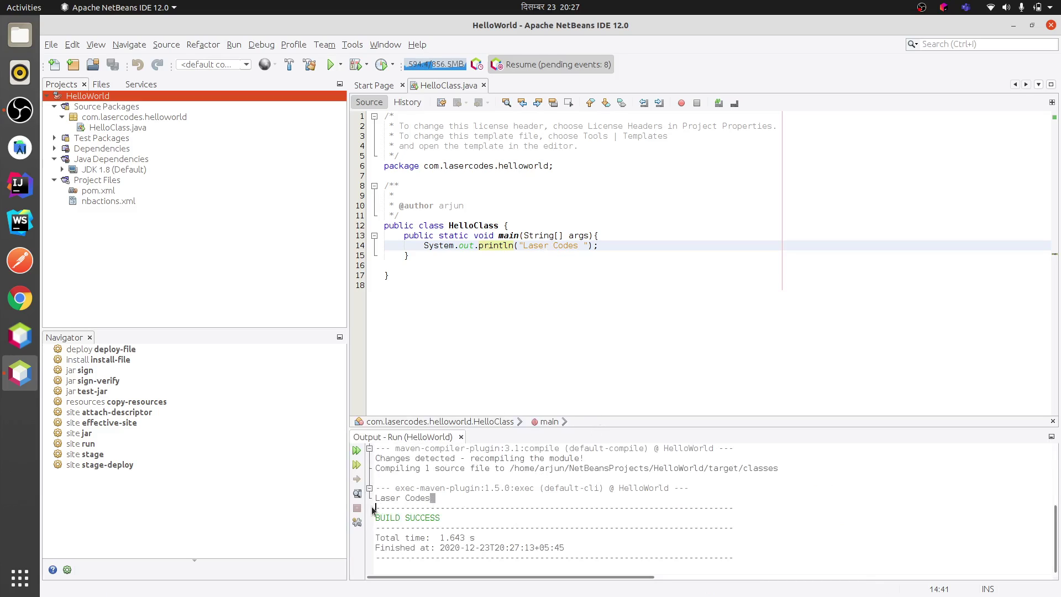
- Append 'Updated' to the println message, rerun HelloWorld, and highlight the new output
click(576, 244)
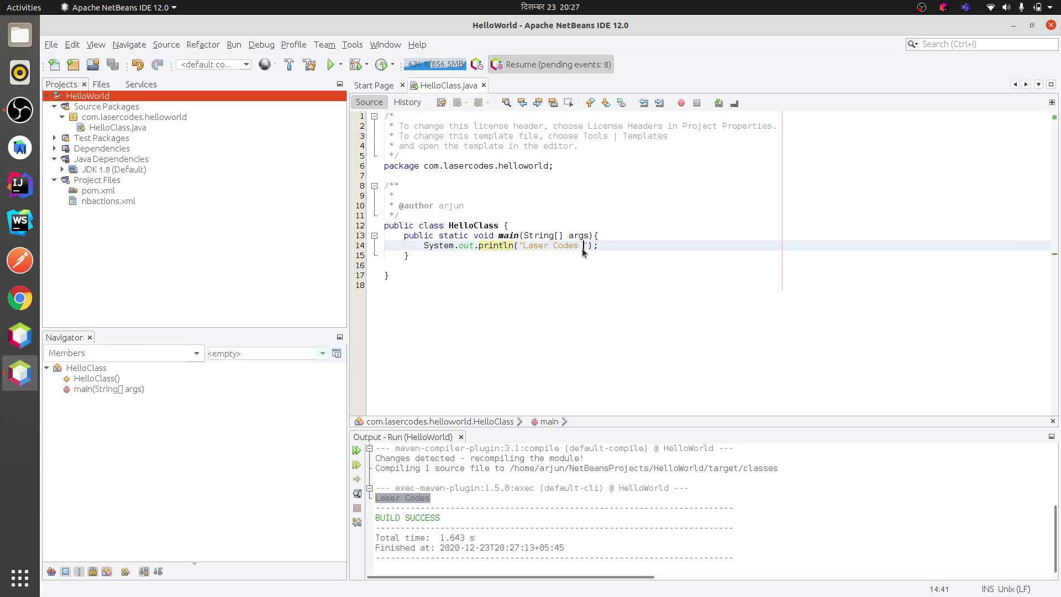
text(Upda)
text(ted)
click(330, 67)
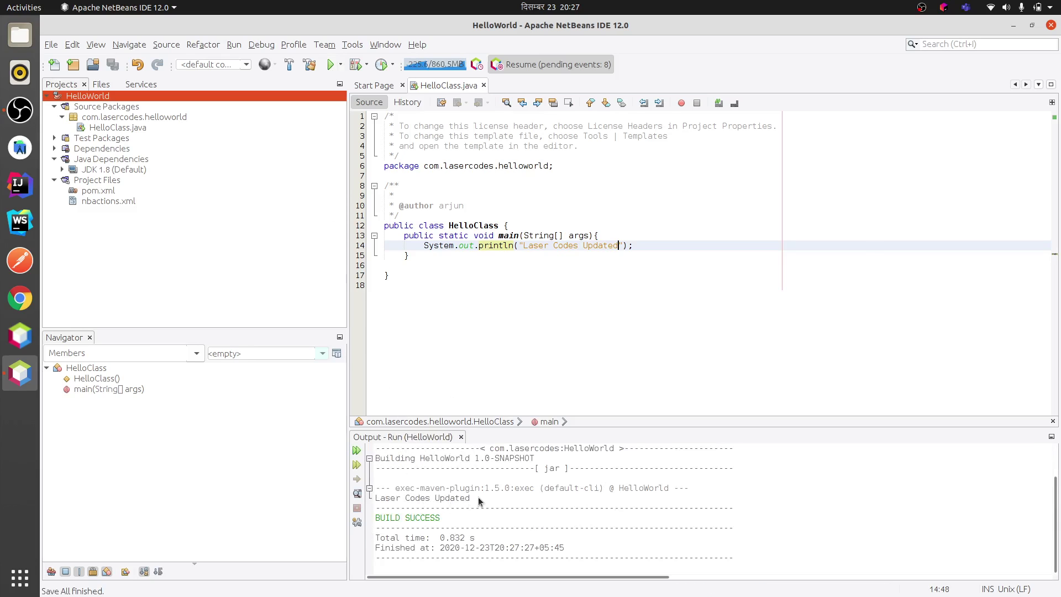
drag(470, 498, 369, 501)
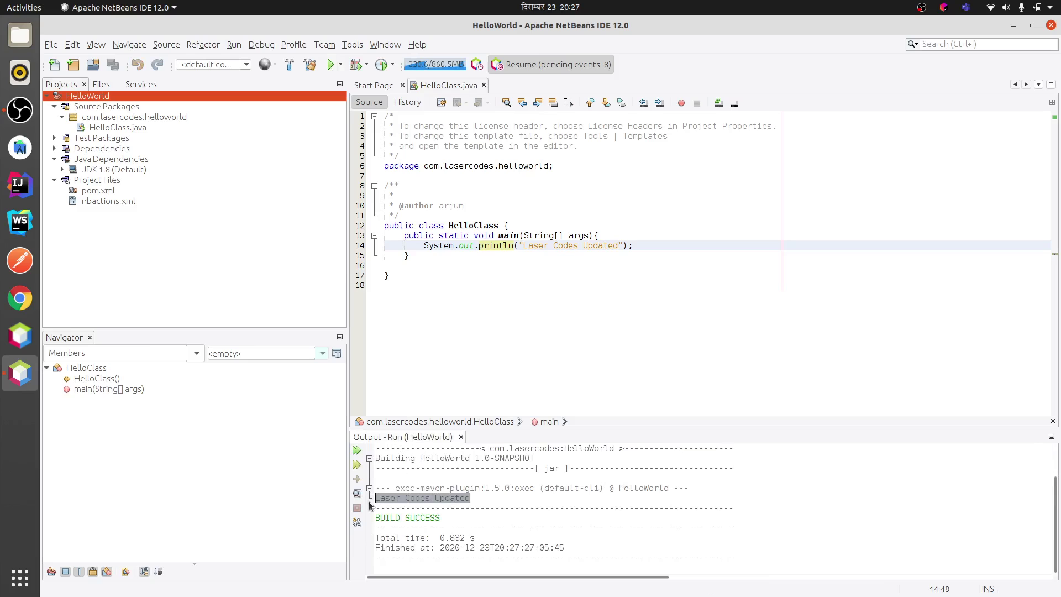